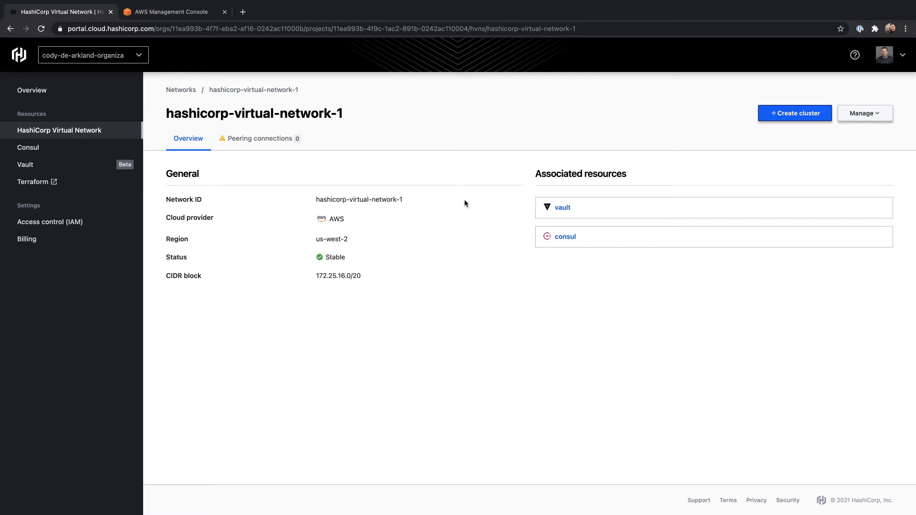
Step: Start a new peering connection for hashicorp-virtual-network-1 and fill in the AWS account ID copied from the AWS Management Console
{"action": "left_click", "coordinate": [273, 145]}
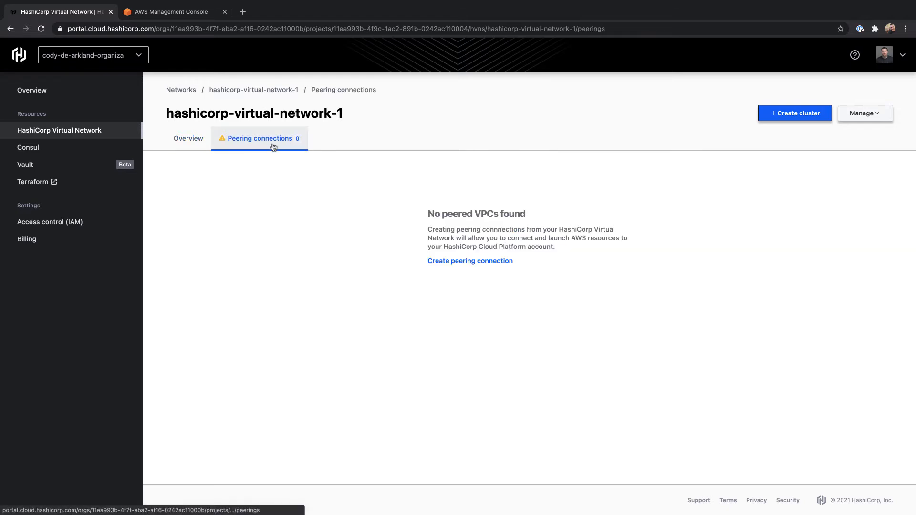
{"action": "left_click", "coordinate": [475, 262]}
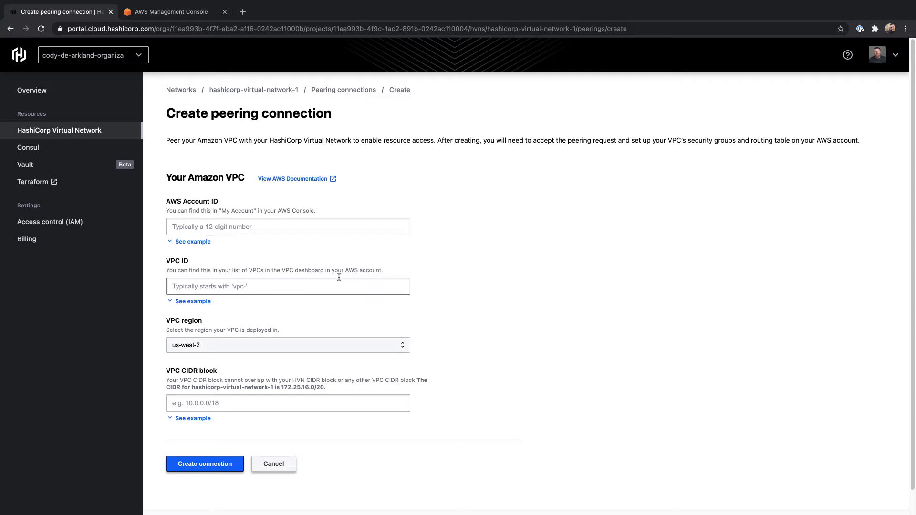
{"action": "left_click", "coordinate": [172, 12]}
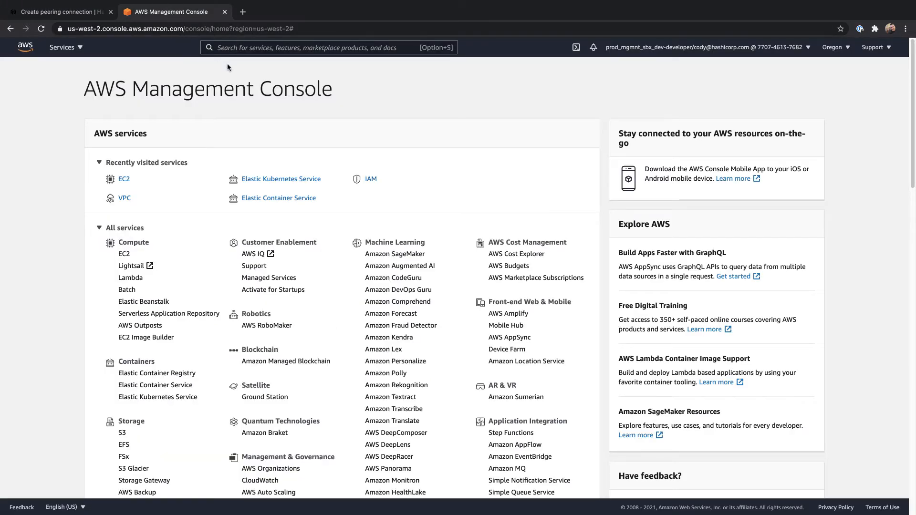
{"action": "left_click", "coordinate": [759, 50]}
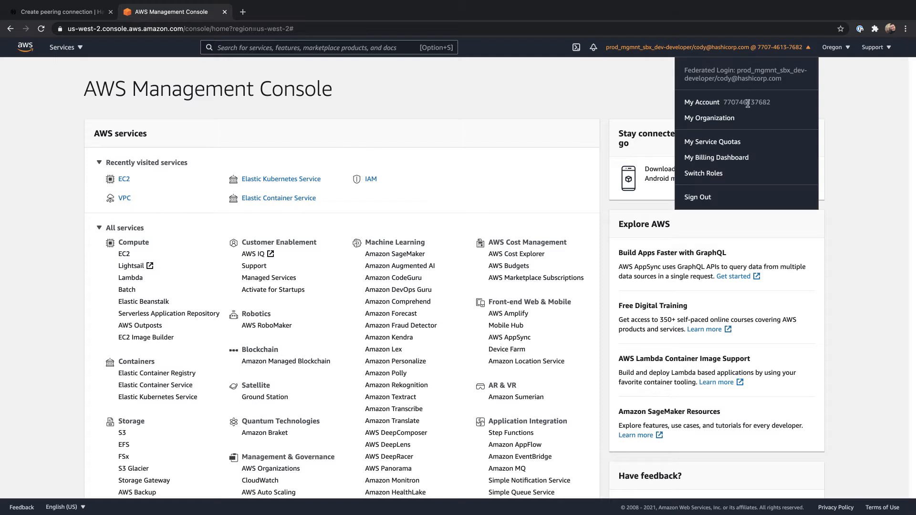
{"action": "double_click", "coordinate": [748, 103]}
{"action": "left_click", "coordinate": [734, 102]}
{"action": "left_click_drag", "start_coordinate": [725, 101], "coordinate": [775, 104]}
{"action": "key", "text": "super+c"}
{"action": "left_click", "coordinate": [75, 12]}
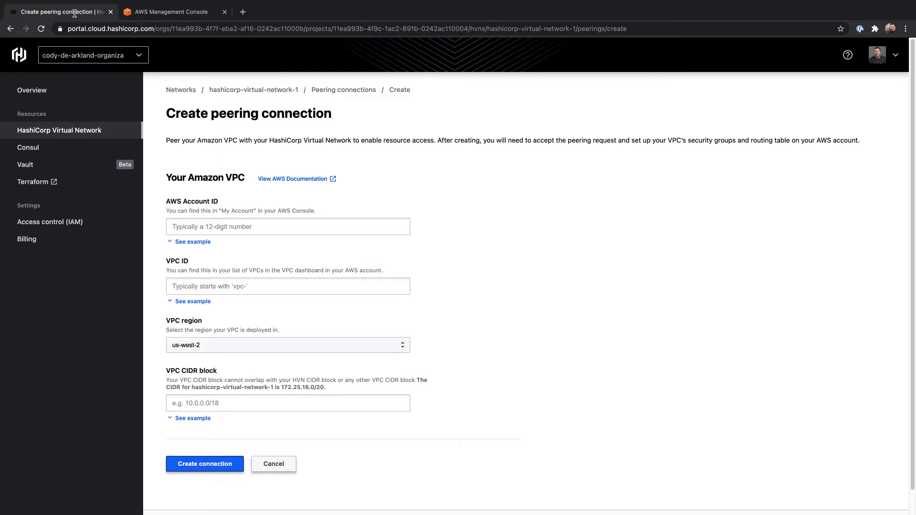
{"action": "left_click", "coordinate": [241, 227]}
{"action": "key", "text": "super+v"}
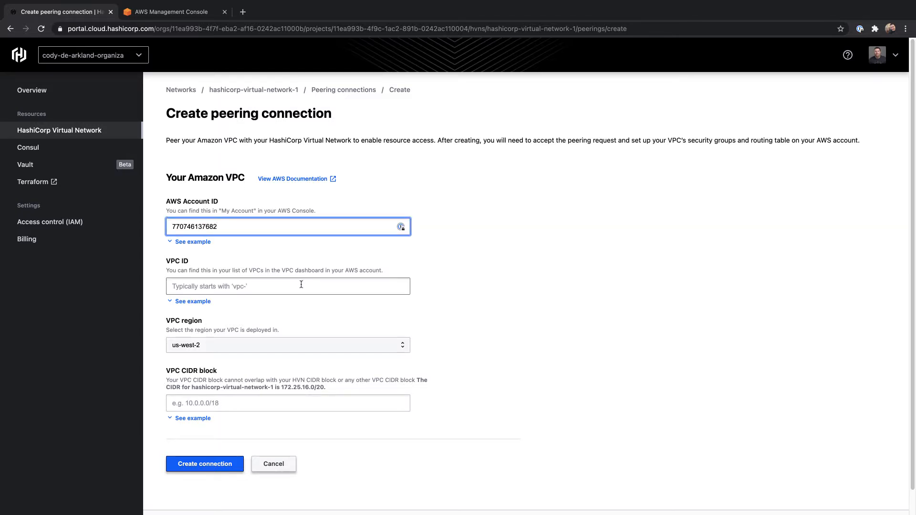
Step: Copy the VPC ID of eksctl-hcp-demo-cluster/VPC, vpc-06b30ae36c55e9393, from the AWS console into the peering form
{"action": "left_click", "coordinate": [209, 287]}
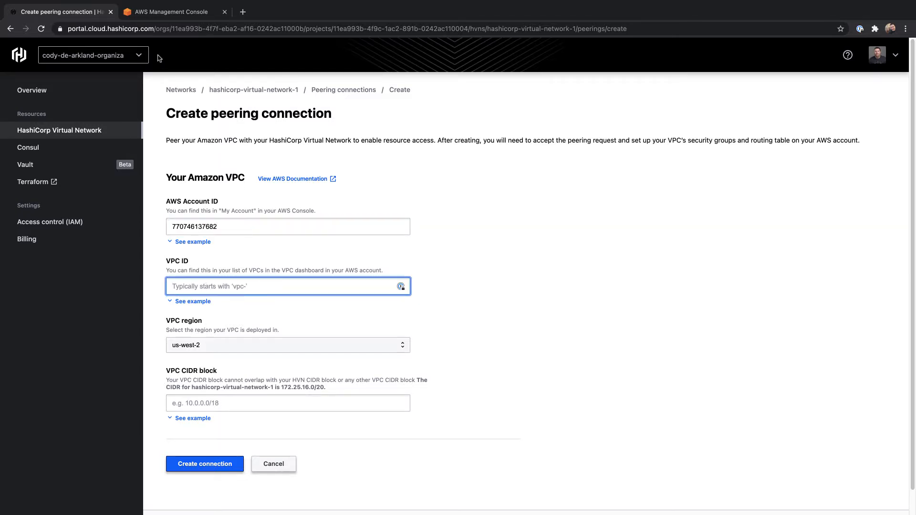
{"action": "left_click", "coordinate": [169, 13]}
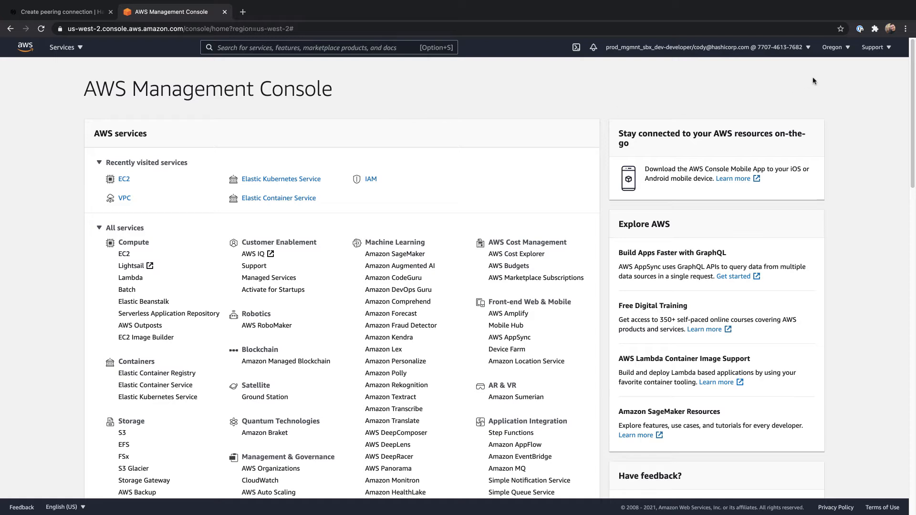
{"action": "left_click", "coordinate": [832, 47]}
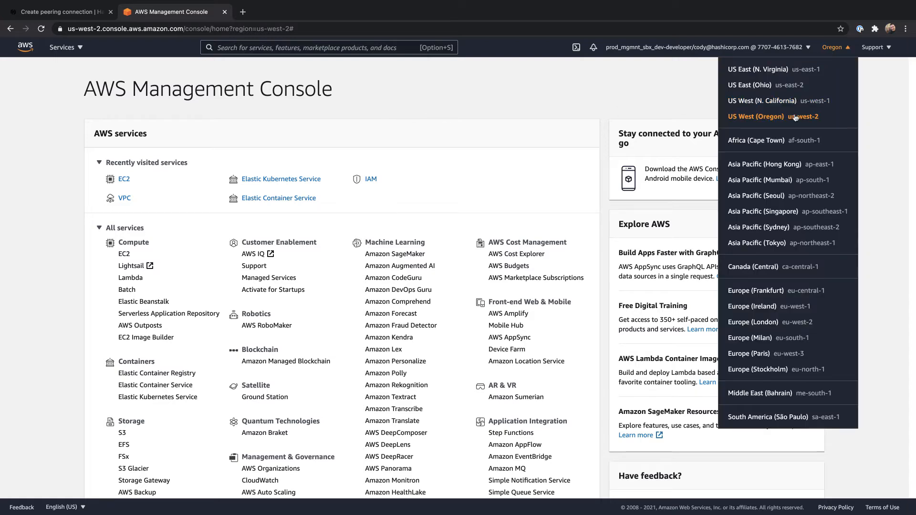
{"action": "left_click", "coordinate": [125, 194]}
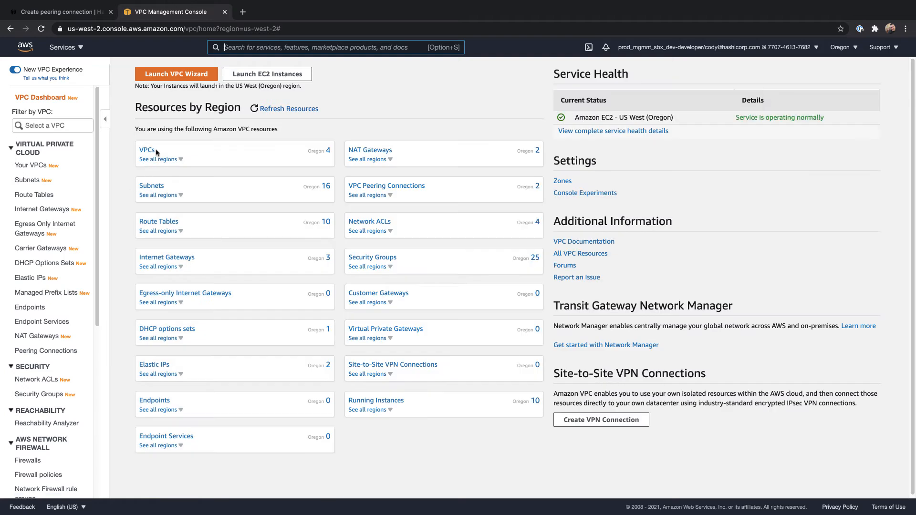
{"action": "left_click", "coordinate": [150, 151]}
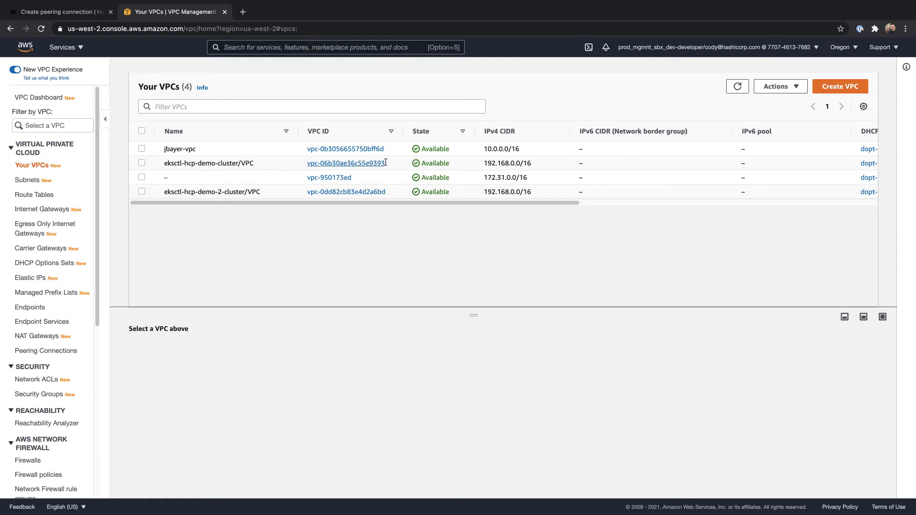
{"action": "left_click_drag", "start_coordinate": [386, 164], "coordinate": [300, 163]}
{"action": "key", "text": "ctrl+c"}
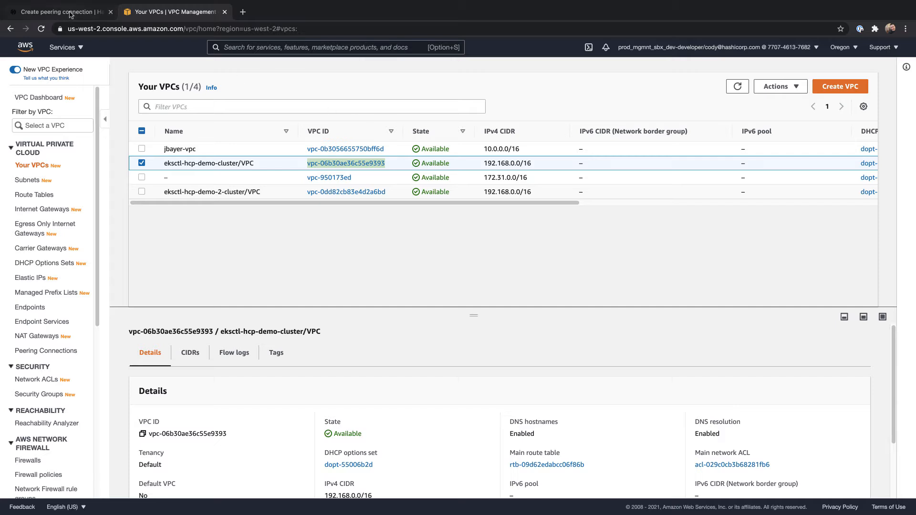
{"action": "left_click", "coordinate": [72, 13]}
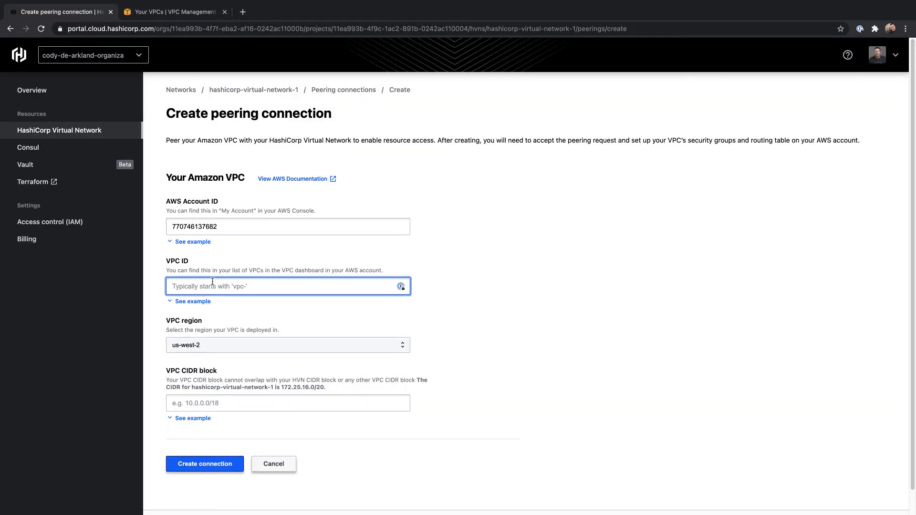
{"action": "key", "text": "ctrl+v"}
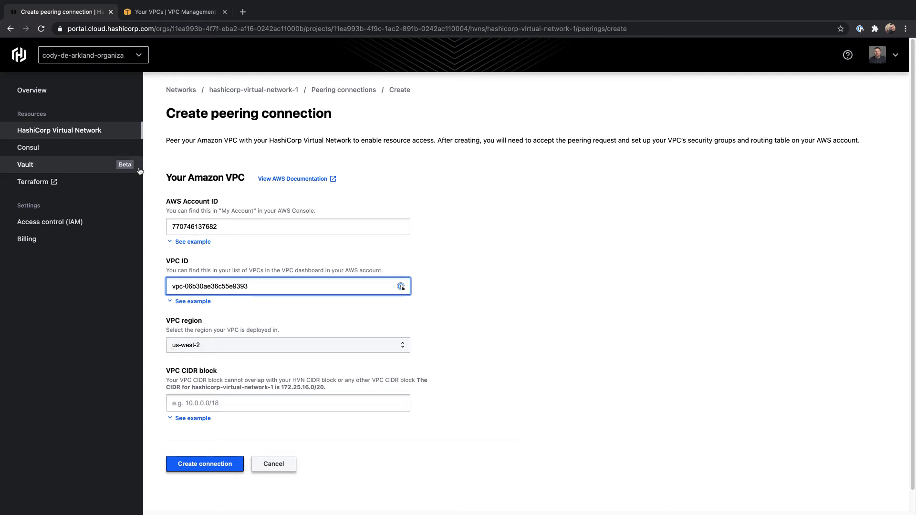
Step: Copy the demo cluster VPC's IPv4 CIDR 192.168.0.0/16 from AWS into the VPC CIDR block and create the peering connection
{"action": "left_click", "coordinate": [164, 11]}
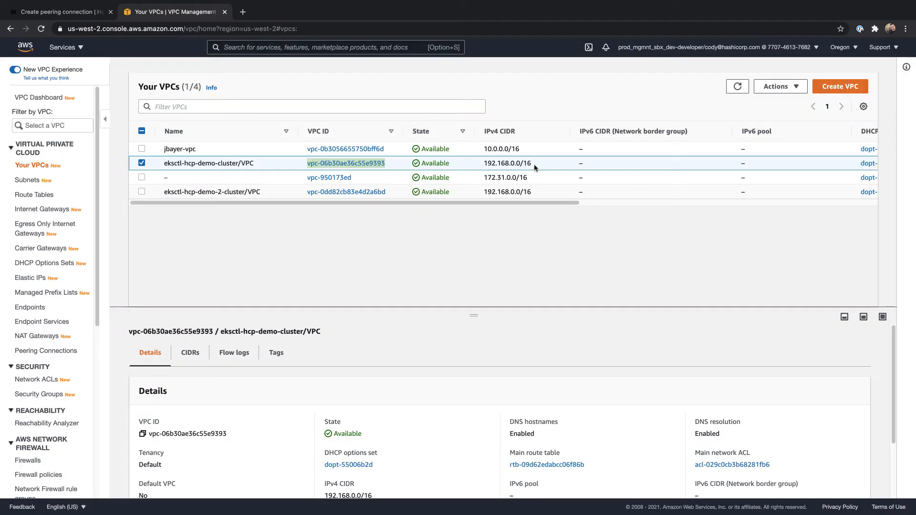
{"action": "left_click_drag", "start_coordinate": [535, 164], "coordinate": [486, 164]}
{"action": "key", "text": "super+c"}
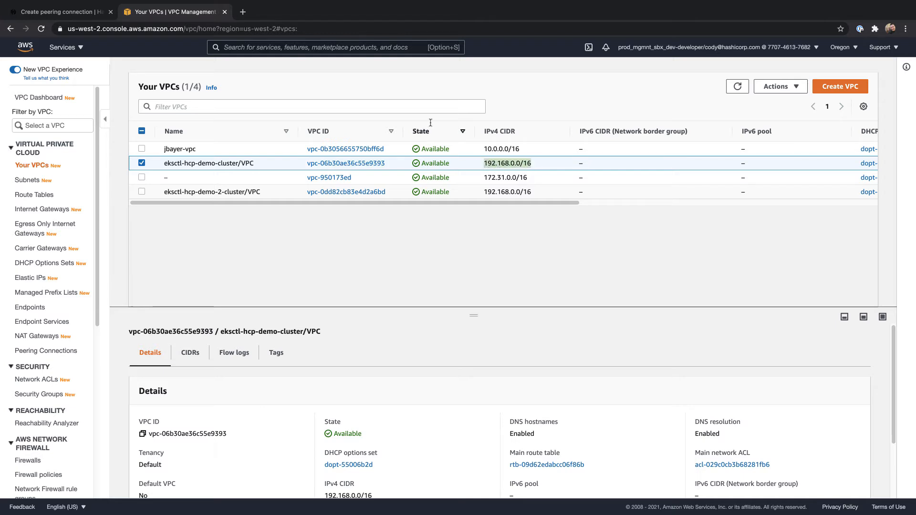
{"action": "left_click", "coordinate": [74, 14]}
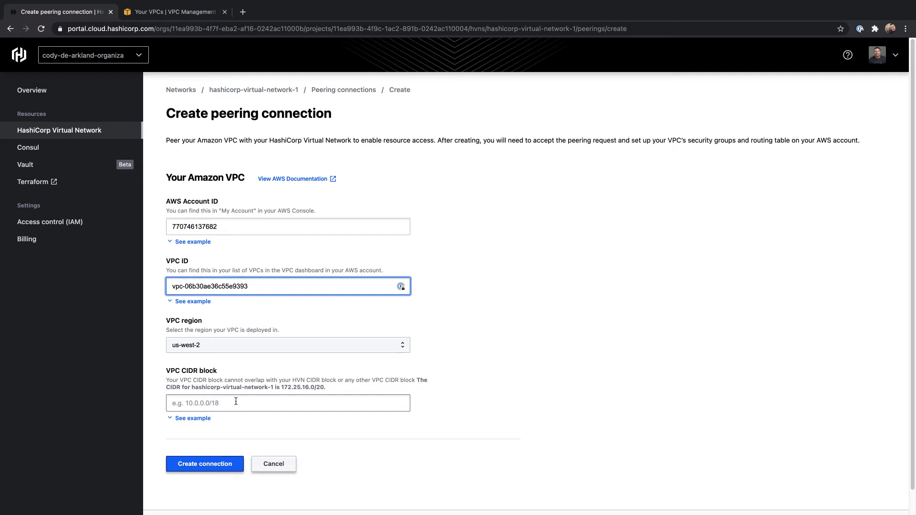
{"action": "left_click", "coordinate": [302, 403]}
{"action": "key", "text": "super+v"}
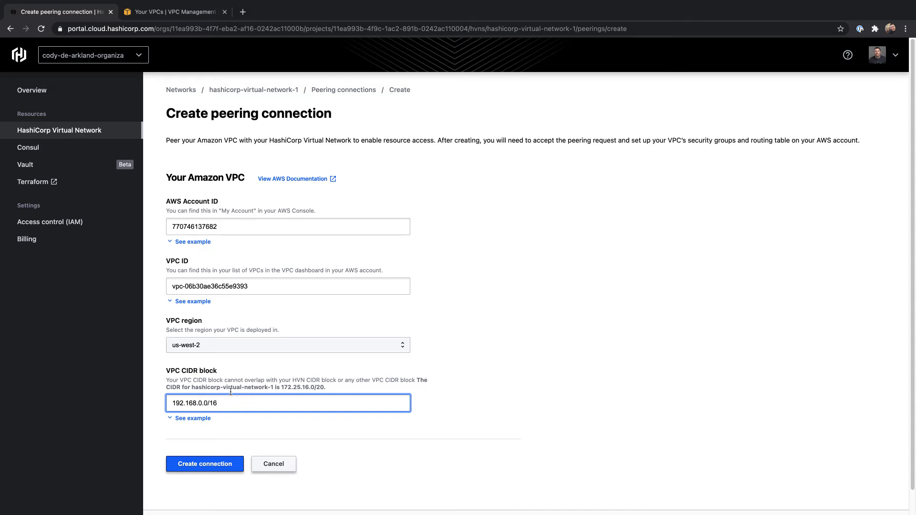
{"action": "left_click", "coordinate": [231, 465]}
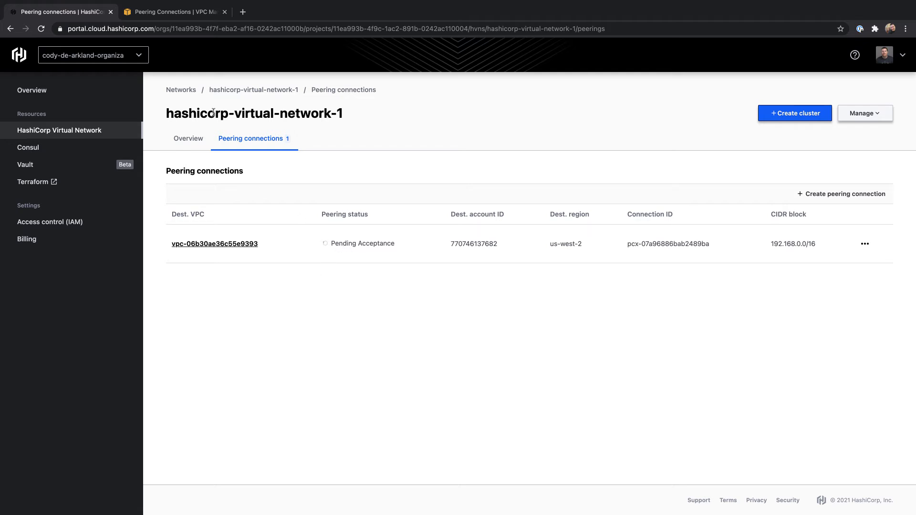
Step: Switch to the AWS console and accept the pending VPC peering request for the eksctl-hcp-demo-cluster VPC
{"action": "left_click", "coordinate": [174, 14]}
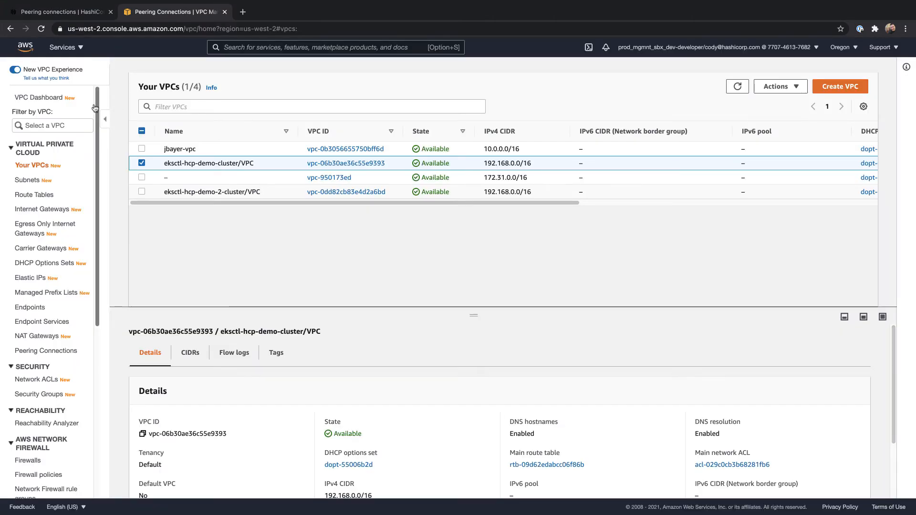
{"action": "left_click", "coordinate": [37, 350]}
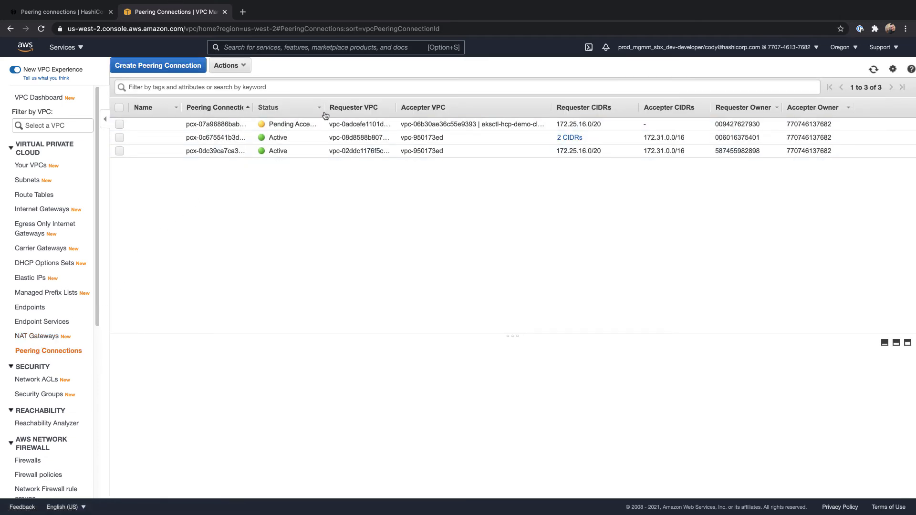
{"action": "left_click", "coordinate": [292, 129]}
{"action": "right_click", "coordinate": [292, 129]}
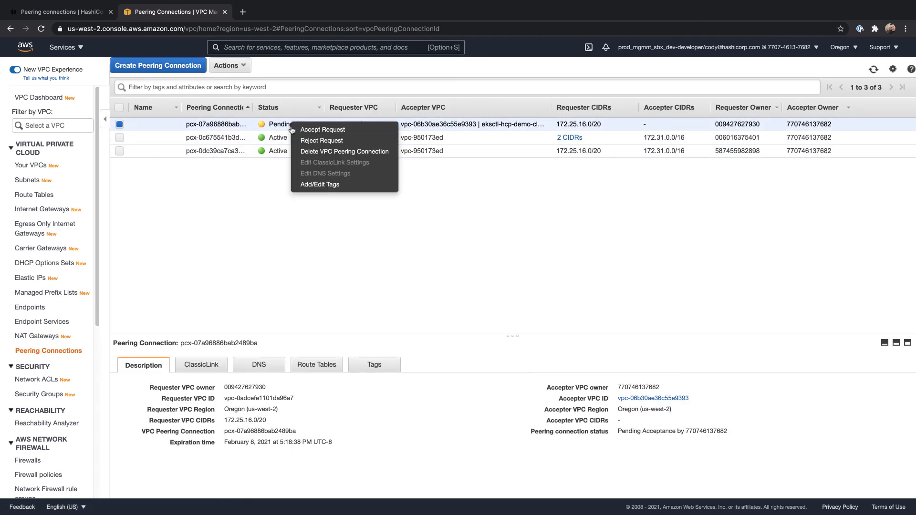
{"action": "left_click", "coordinate": [312, 131]}
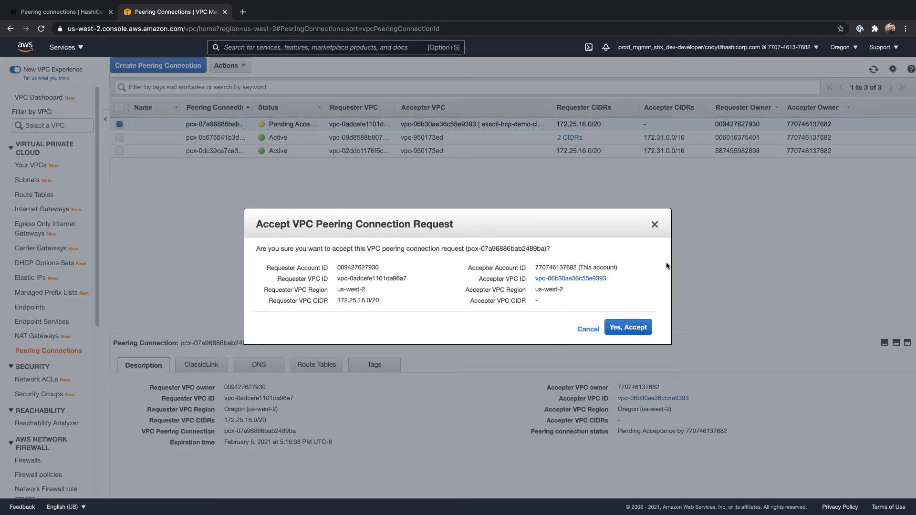
{"action": "left_click", "coordinate": [633, 328]}
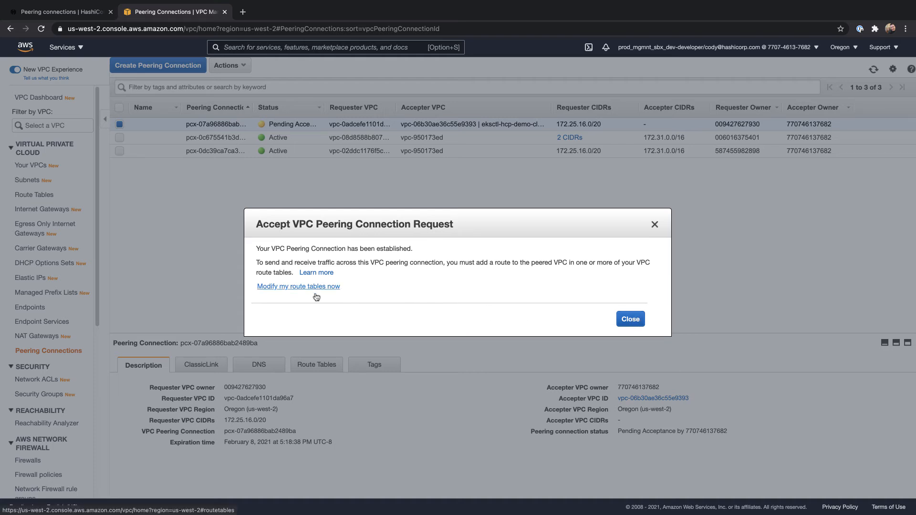
{"action": "left_click", "coordinate": [630, 318]}
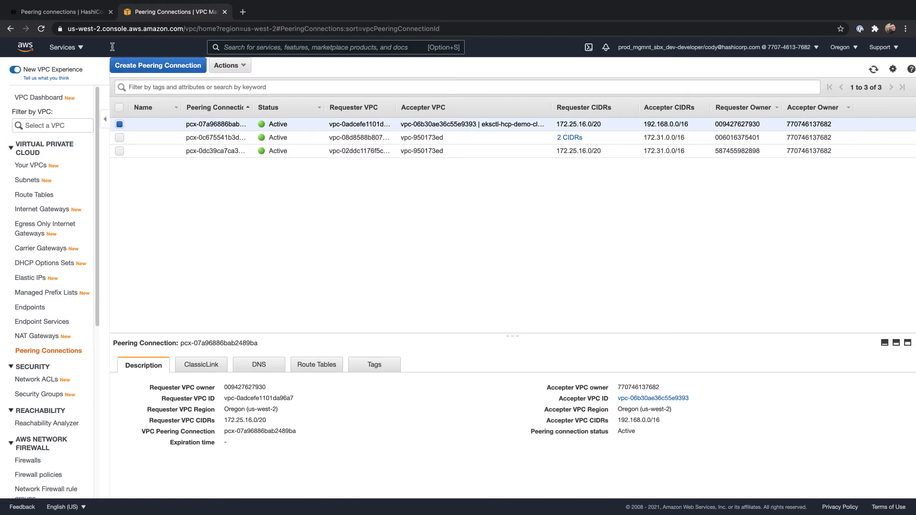
Step: Switch to the HashiCorp portal and review the peering details and security group and route table instructions for vpc-06b30ae36c55e9393
{"action": "left_click", "coordinate": [82, 13]}
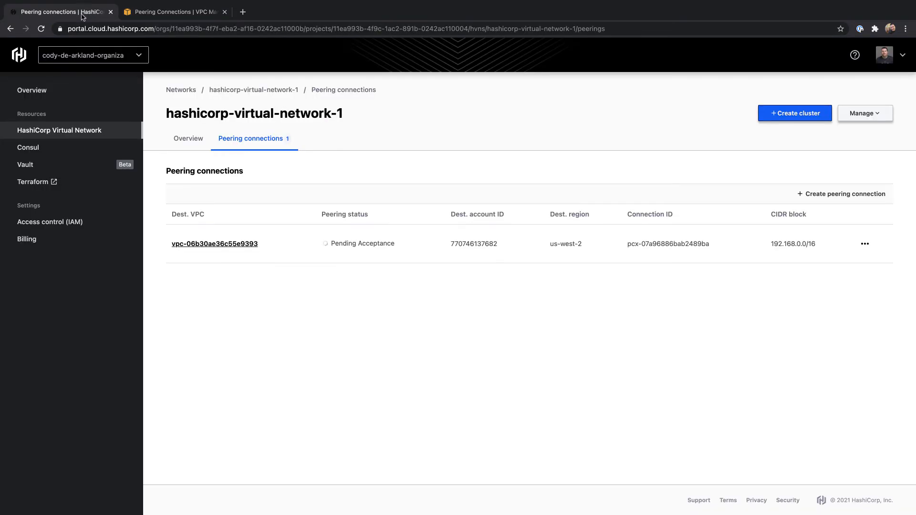
{"action": "left_click", "coordinate": [219, 245]}
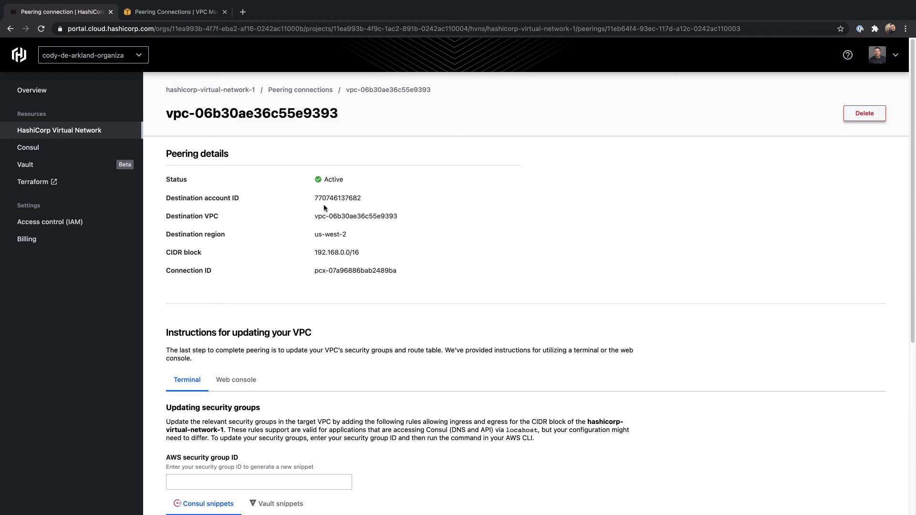
{"action": "scroll", "coordinate": [298, 246], "scroll_direction": "down", "scroll_amount": 5}
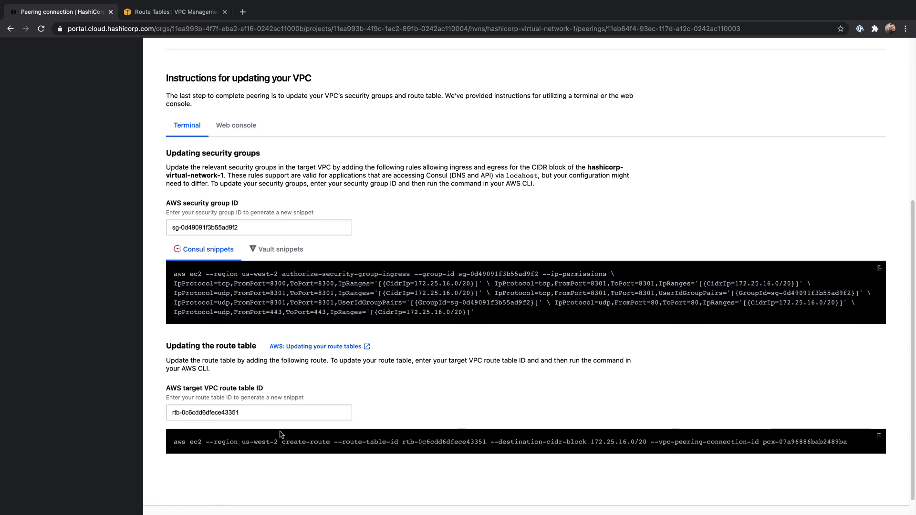
{"action": "scroll", "coordinate": [509, 335], "scroll_direction": "up", "scroll_amount": 5}
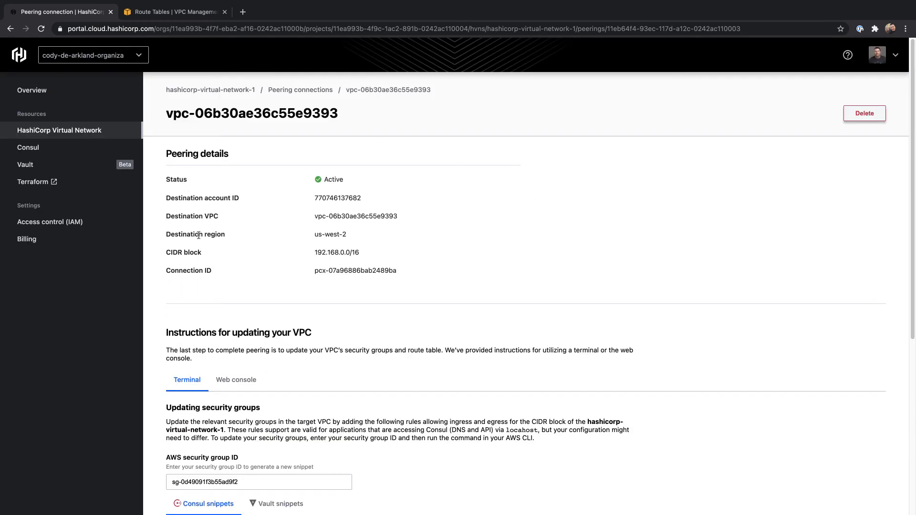
Step: Return to hashicorp-virtual-network-1's peering connections list and check the peering status
{"action": "left_click", "coordinate": [51, 95]}
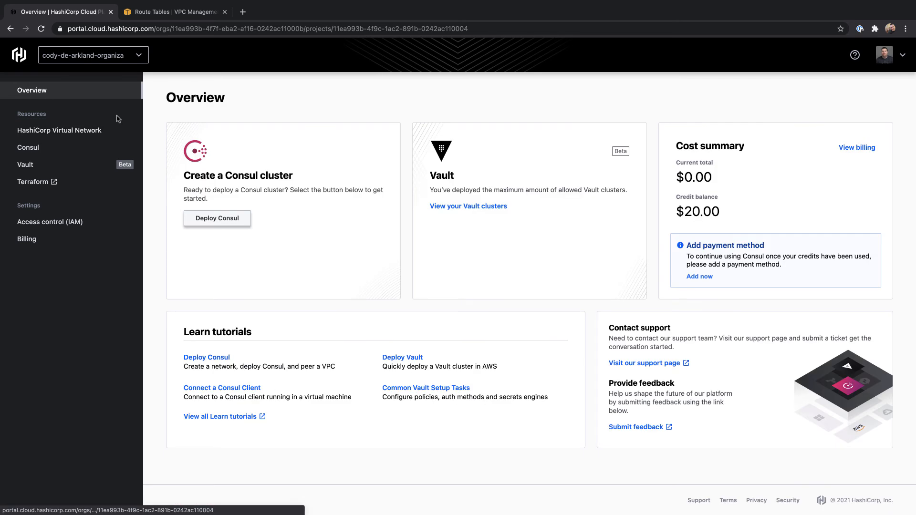
{"action": "left_click", "coordinate": [77, 134]}
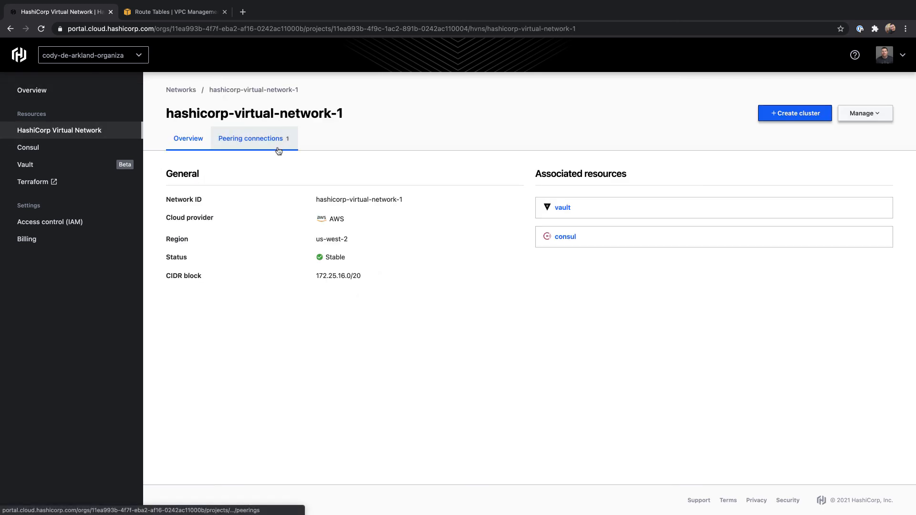
{"action": "left_click", "coordinate": [279, 151]}
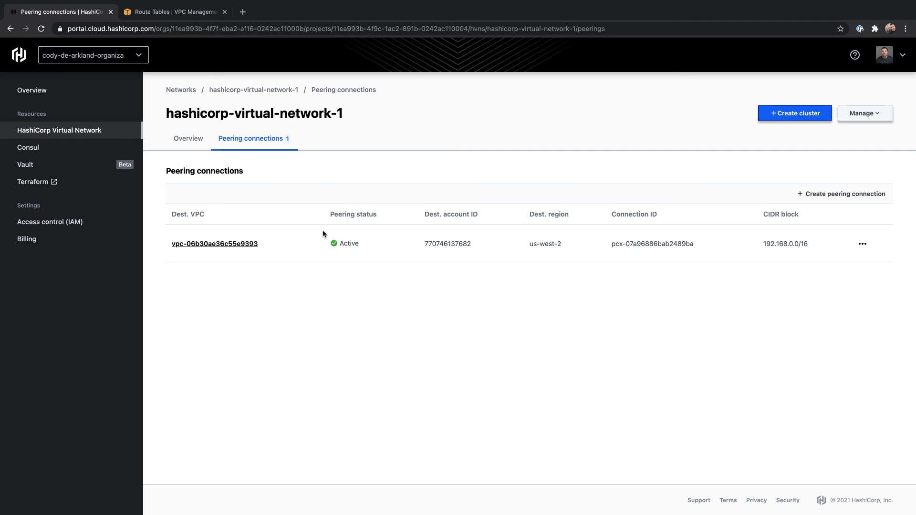
{"action": "key", "text": "super+Tab"}
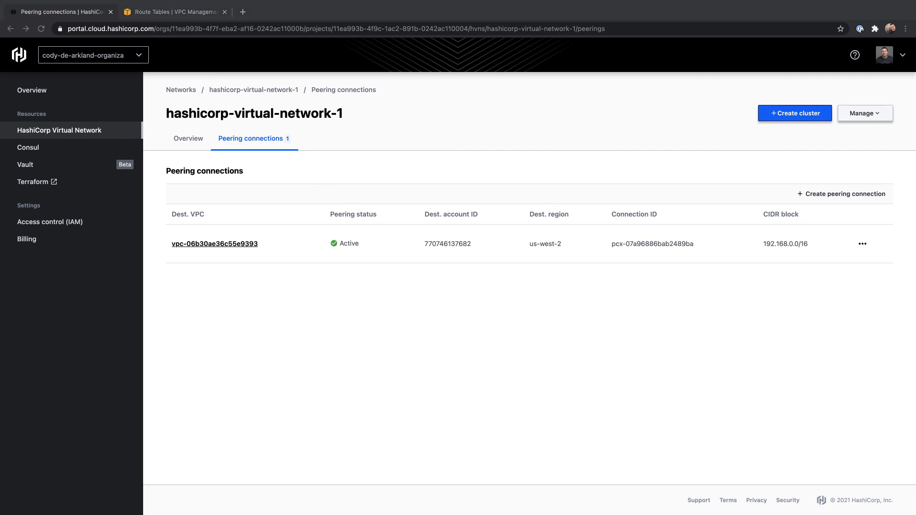